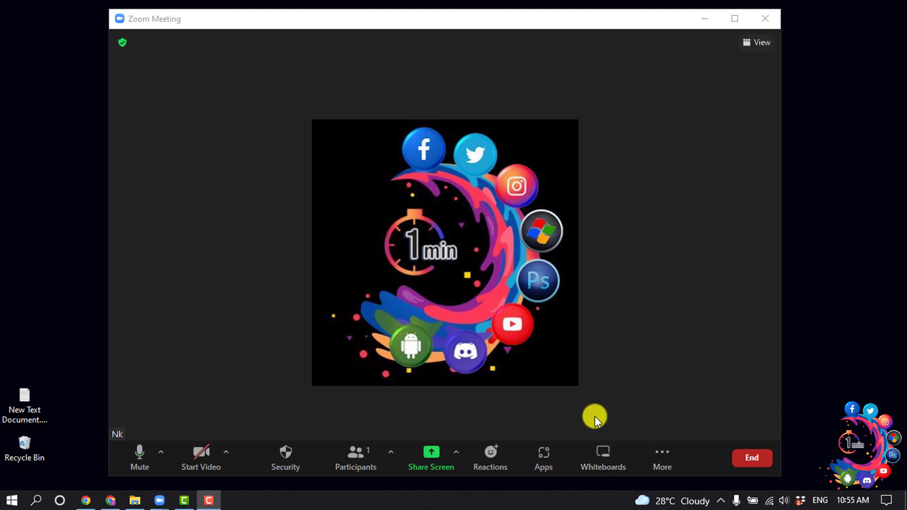
Open a new whiteboard with the permission set to All Participants can view
click(608, 467)
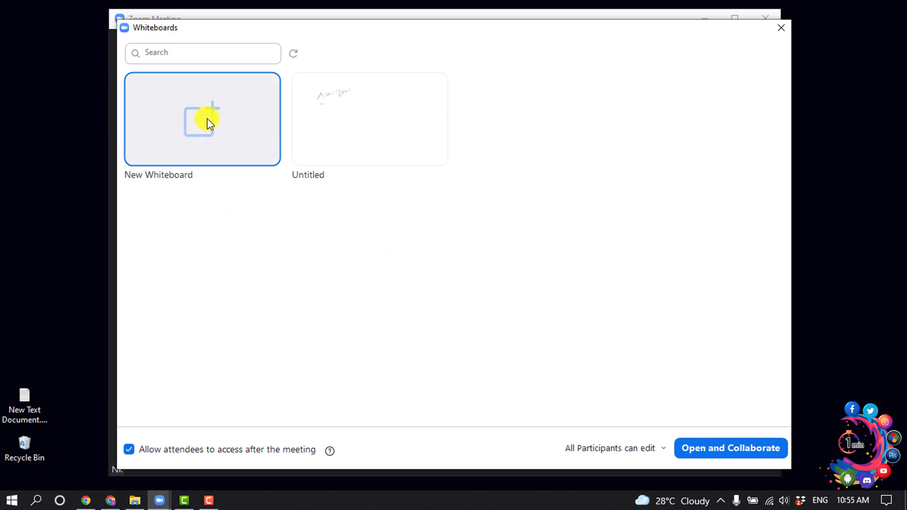
click(660, 448)
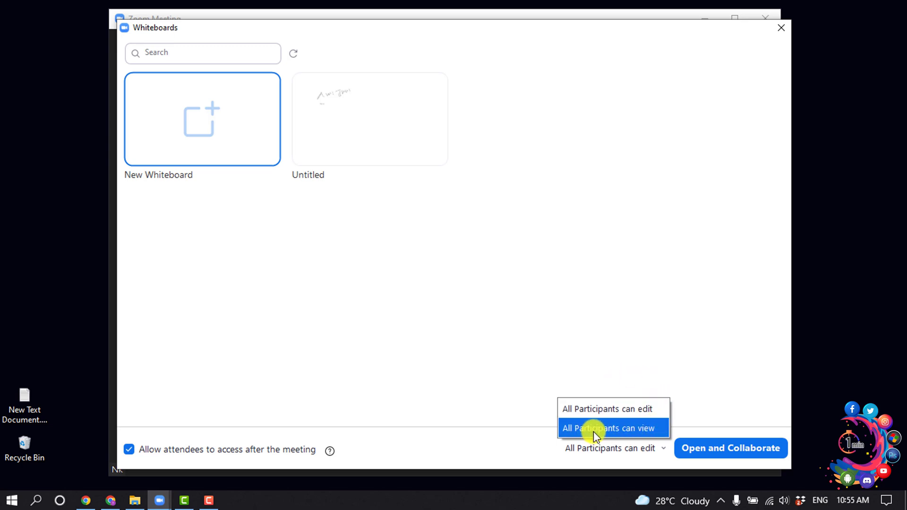
click(624, 430)
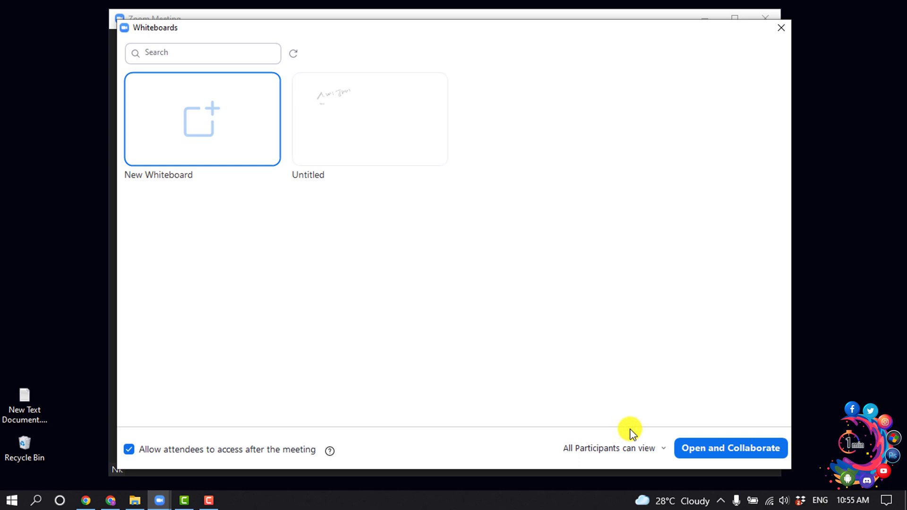
click(724, 454)
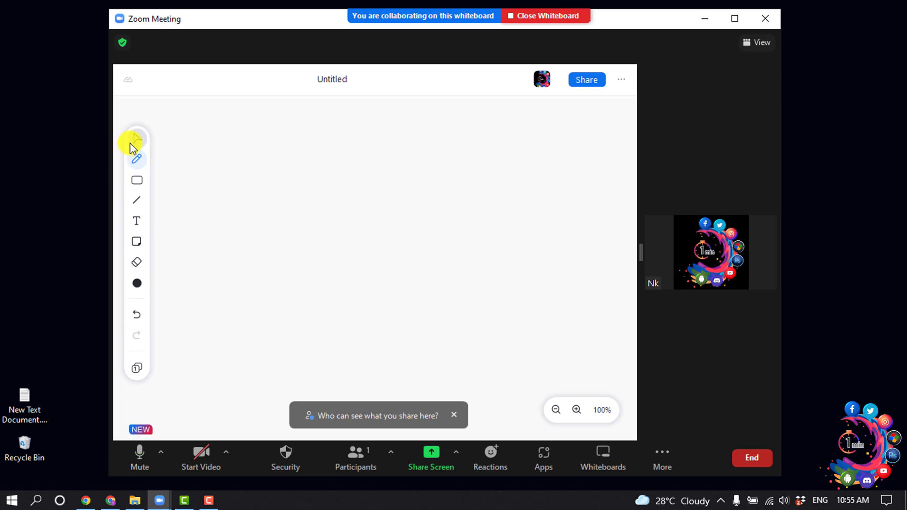
Draw freehand letters a, b and c on the board with the Pen
drag(273, 146, 385, 187)
drag(428, 135, 451, 210)
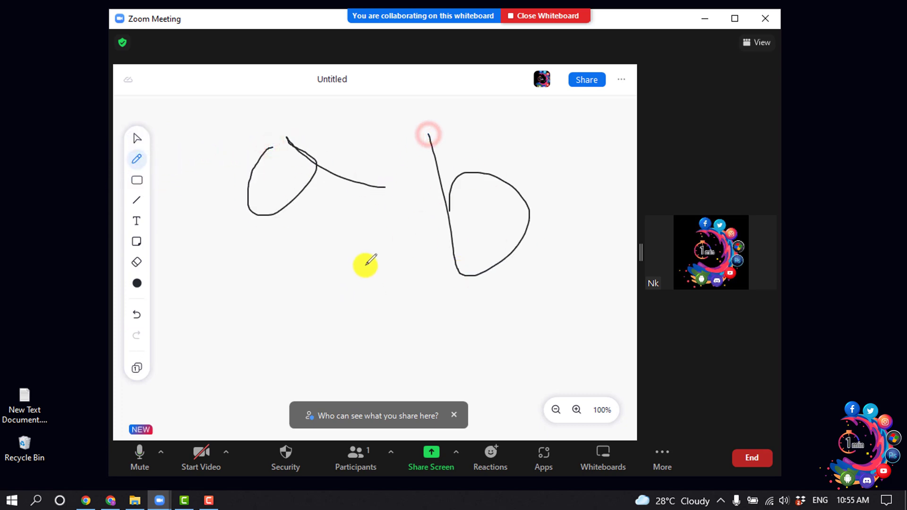
drag(364, 265, 388, 302)
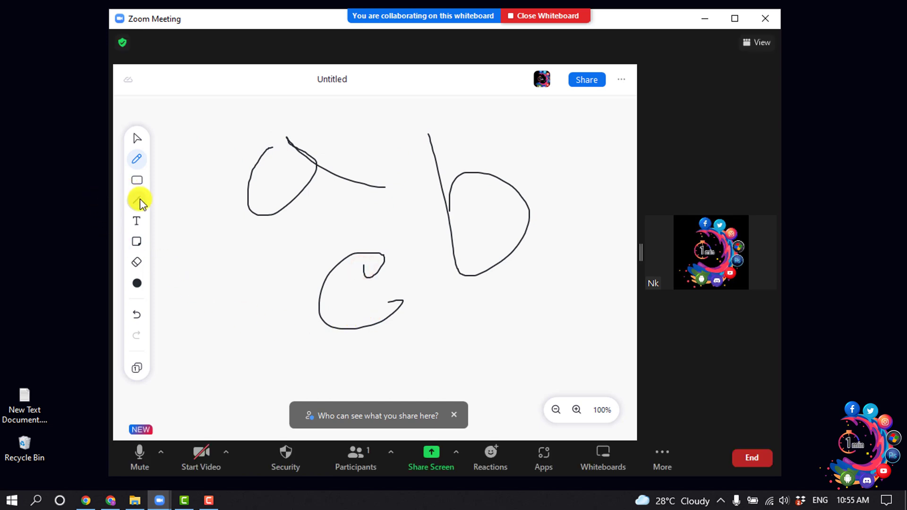
Erase the three freehand strokes with the Eraser
click(138, 265)
click(293, 144)
click(467, 180)
click(347, 252)
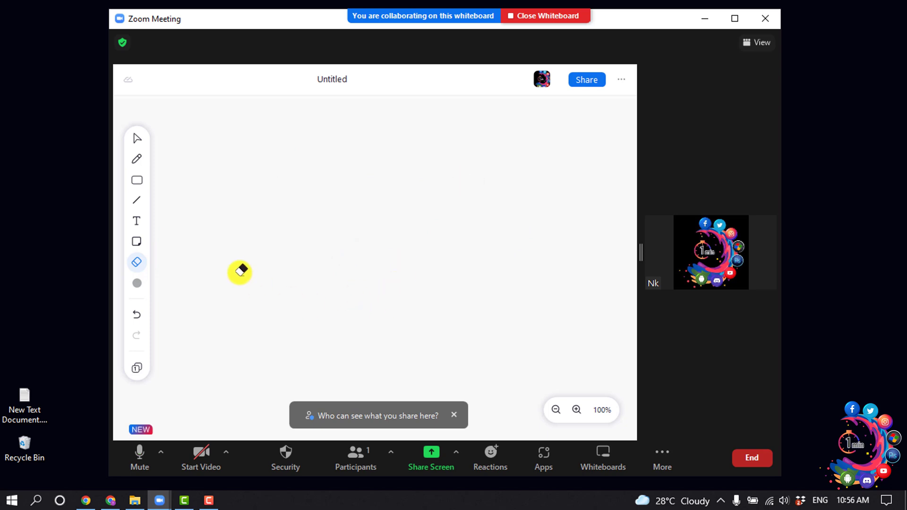
Draw two horizontal straight lines across the board
click(137, 203)
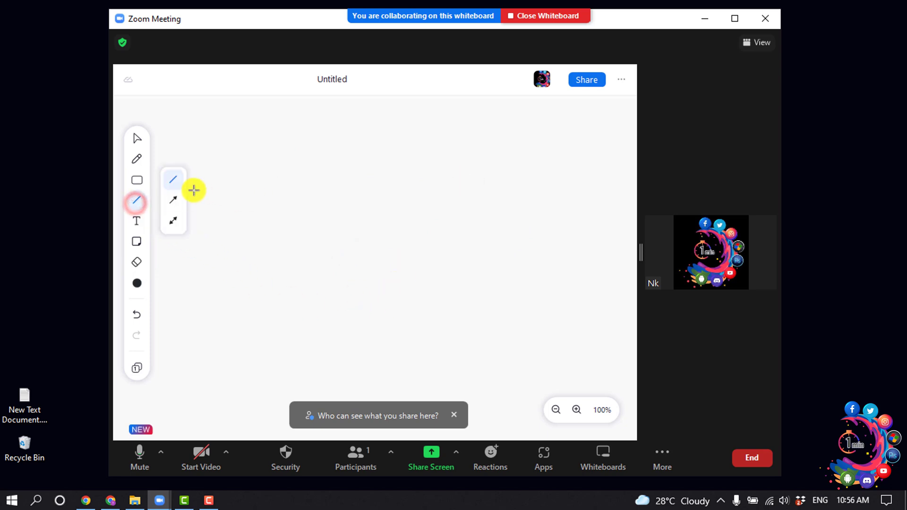
drag(218, 175, 511, 176)
drag(223, 238, 528, 236)
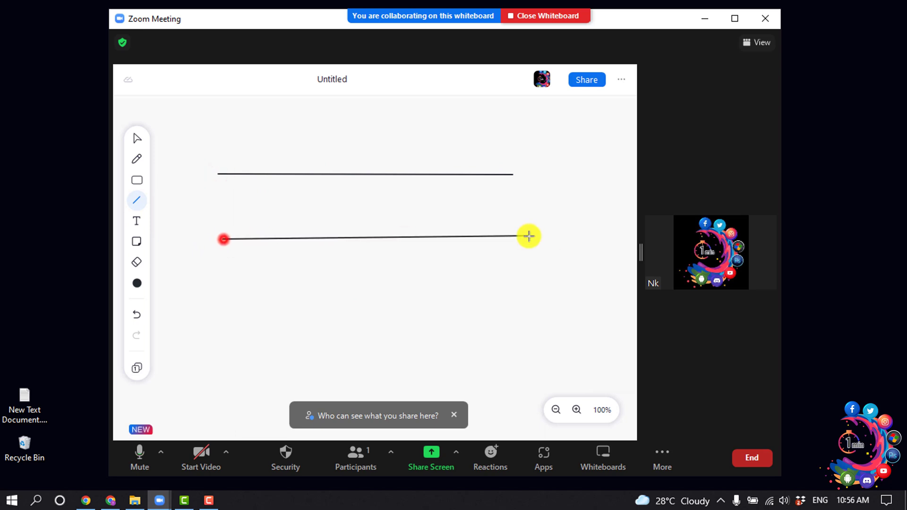
Add a text box reading 'student' below the lines
click(137, 221)
click(309, 293)
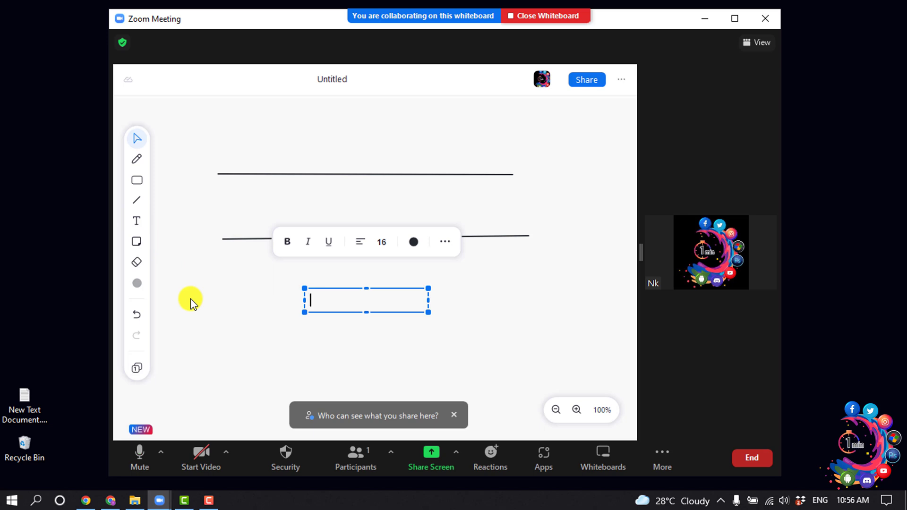
text(student)
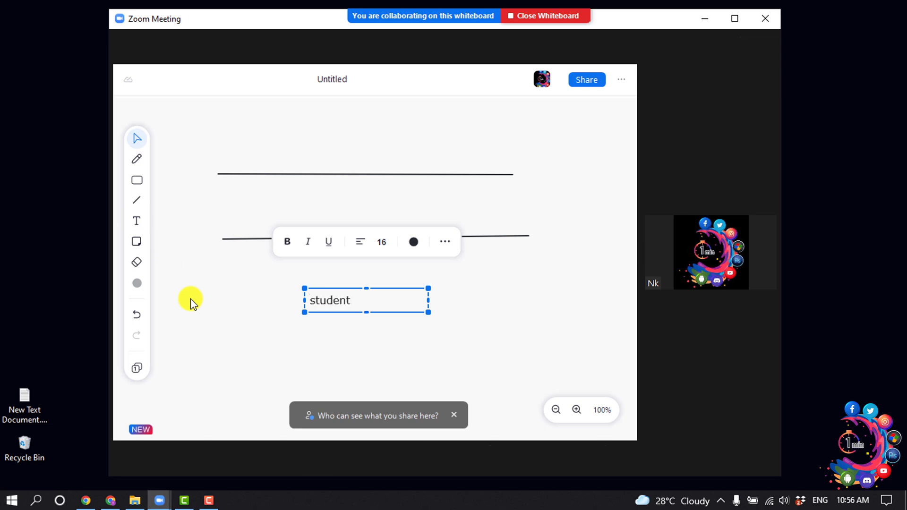
drag(358, 300, 342, 301)
Make 'student' bold, italic, right-aligned, pink and size 48
click(281, 242)
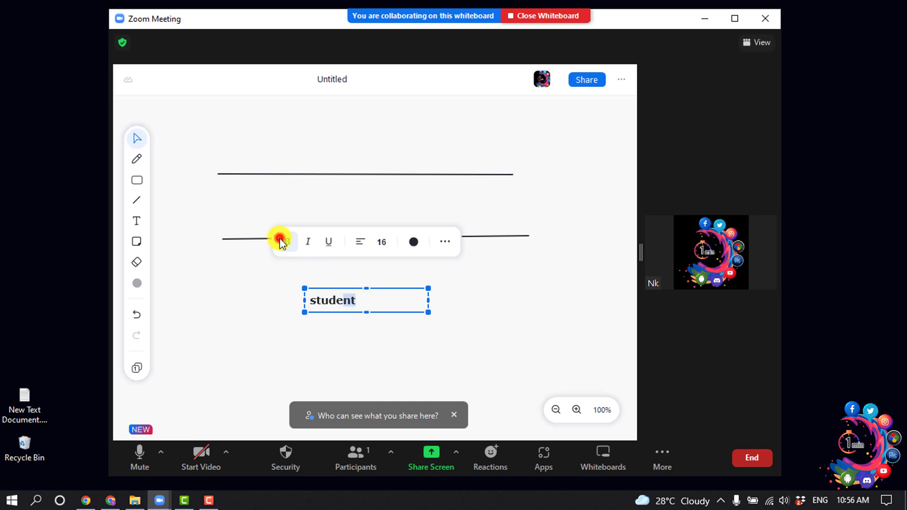
click(308, 242)
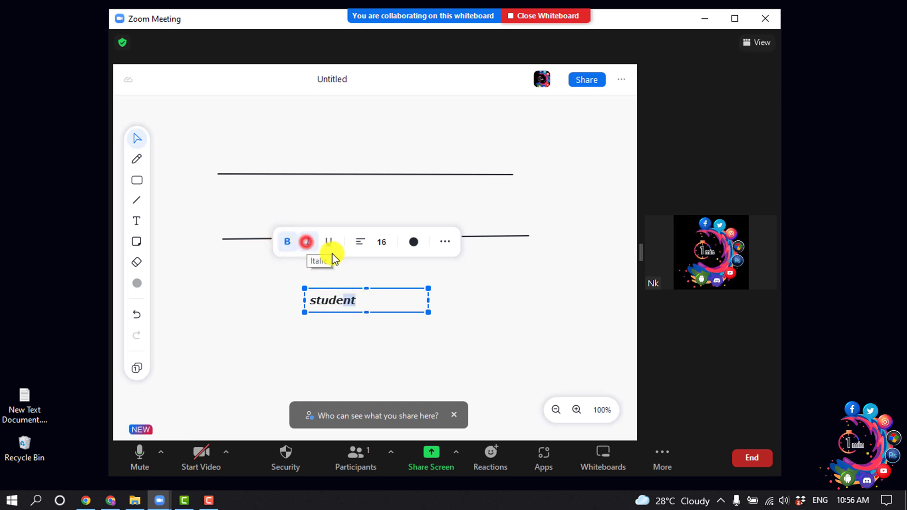
click(360, 243)
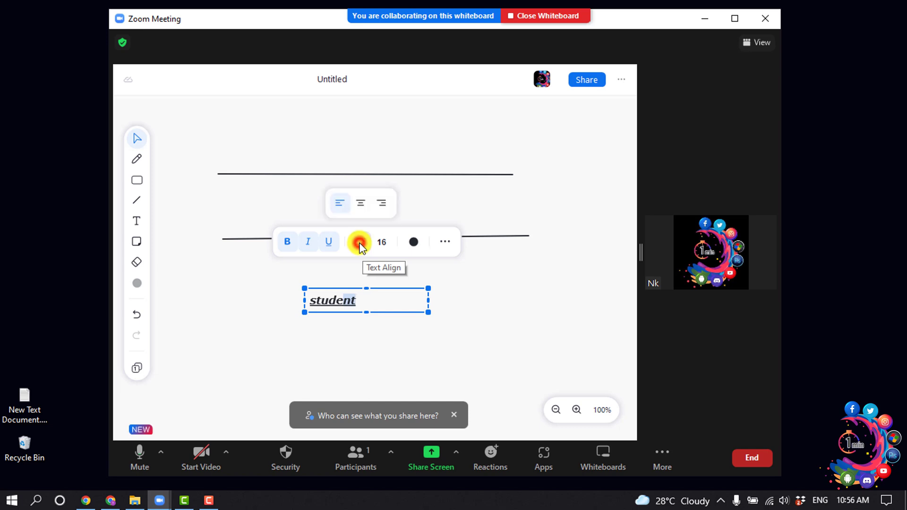
click(363, 206)
click(382, 204)
click(413, 242)
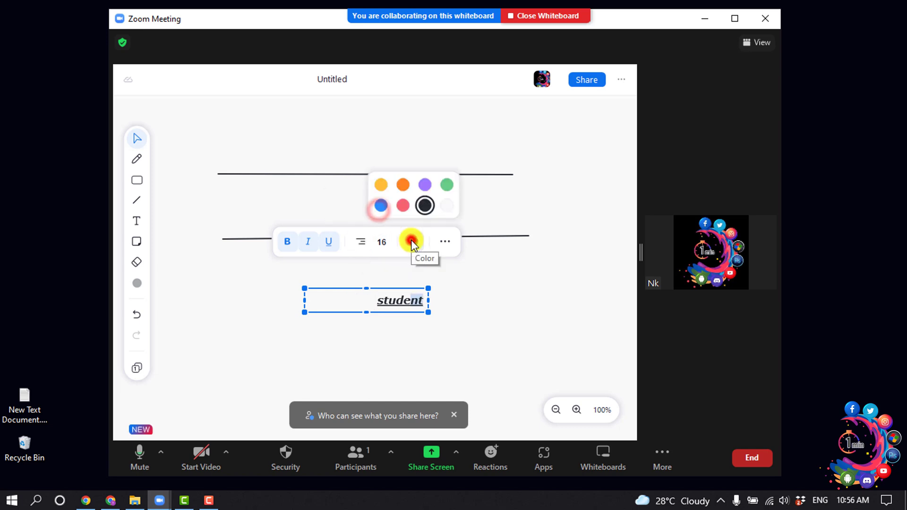
click(402, 205)
click(382, 242)
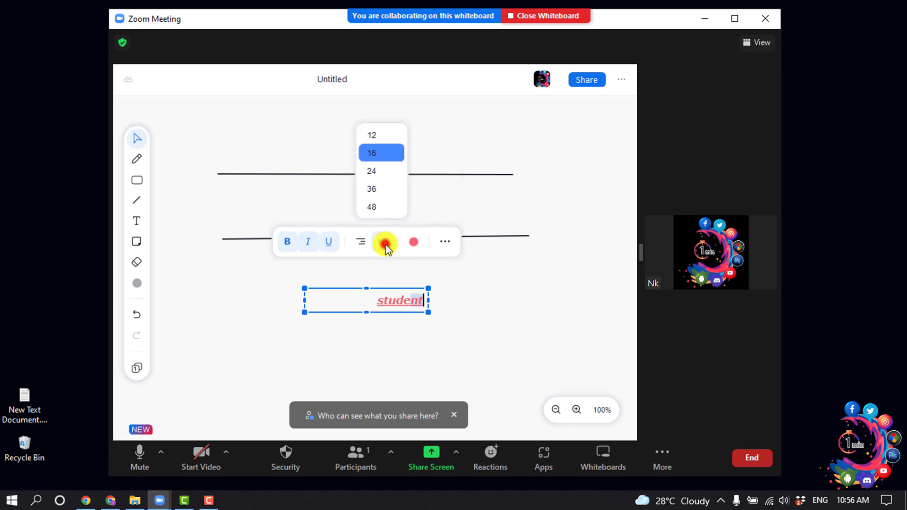
click(376, 172)
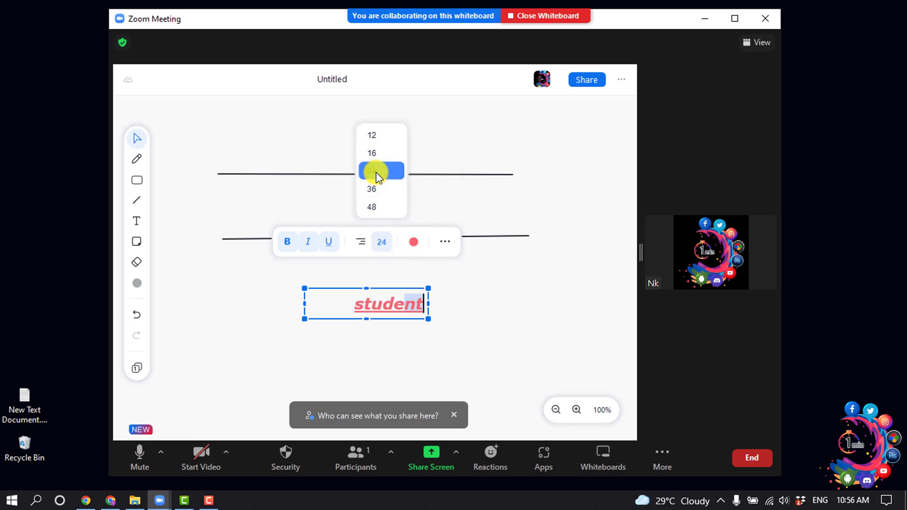
click(377, 204)
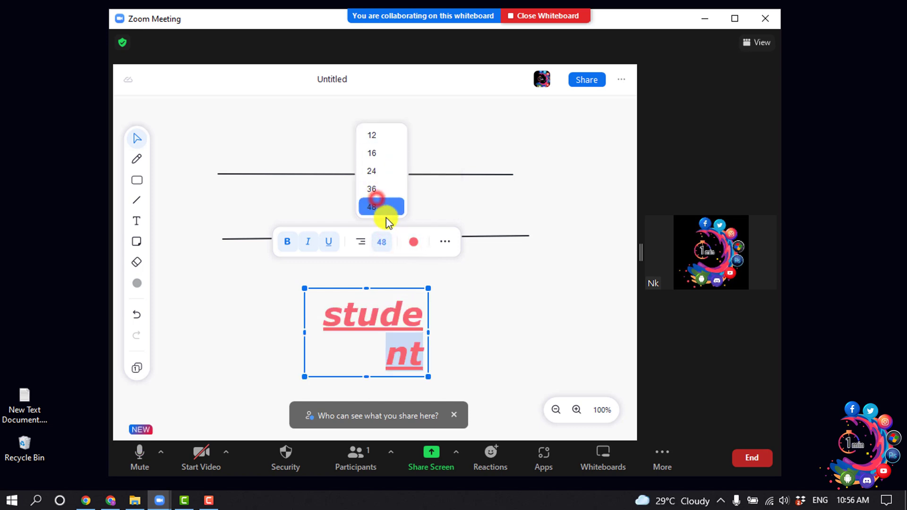
click(465, 302)
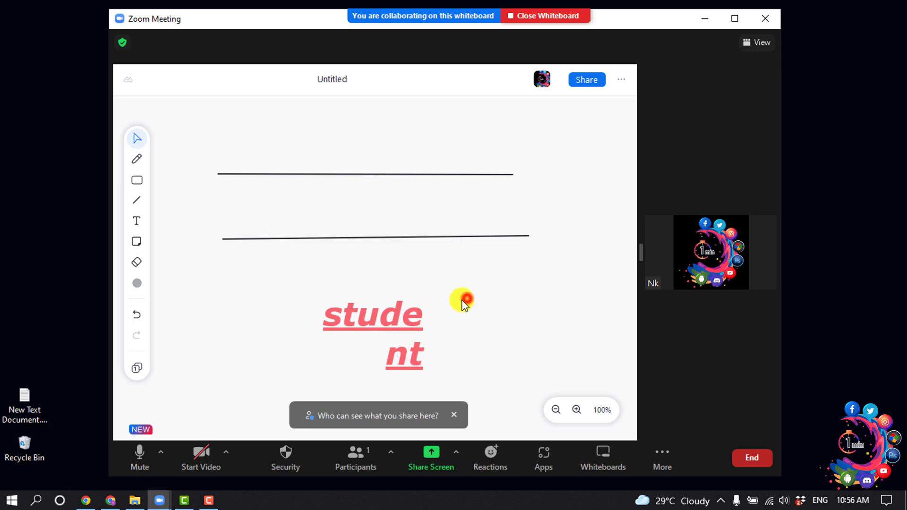
Place a yellow sticky note reading 'kskdsafdf' left of the lines
click(138, 246)
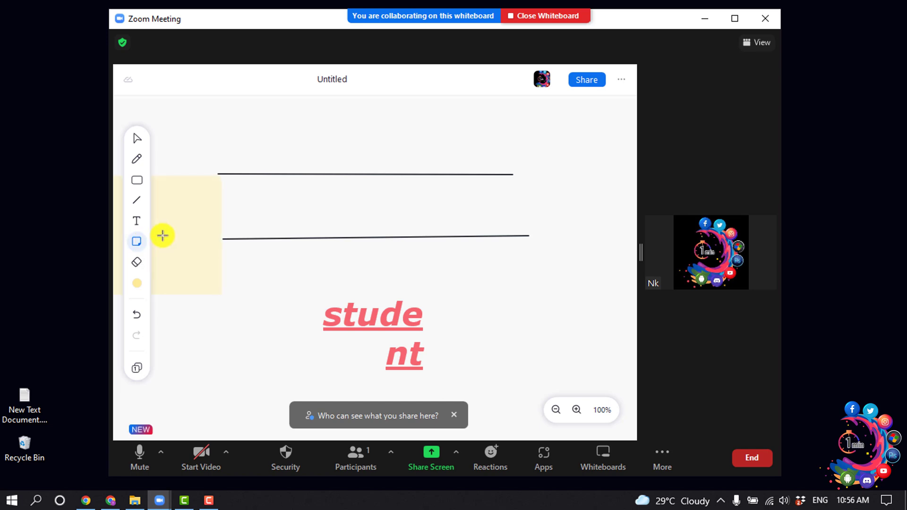
click(229, 305)
text(kskdsafdf)
click(326, 264)
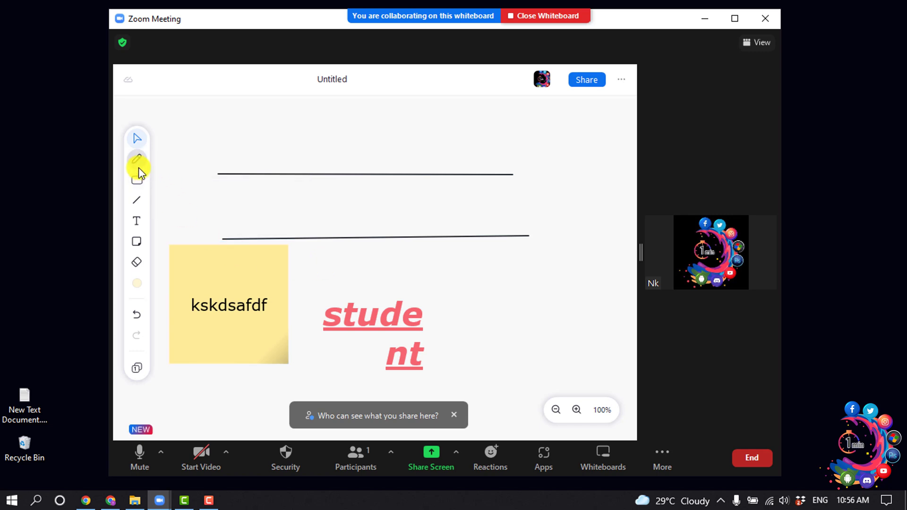
Draw an ellipse around 'student' and give it a solid orange fill
click(136, 180)
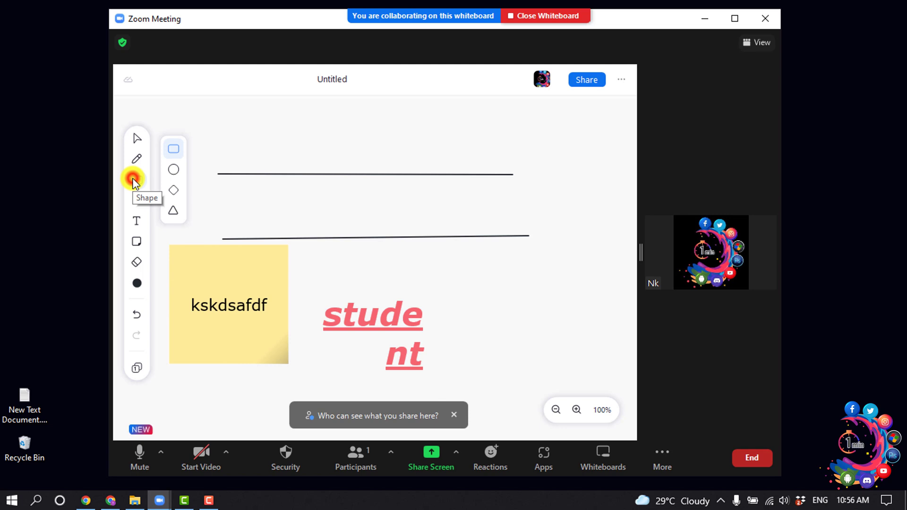
click(174, 170)
drag(305, 265, 502, 403)
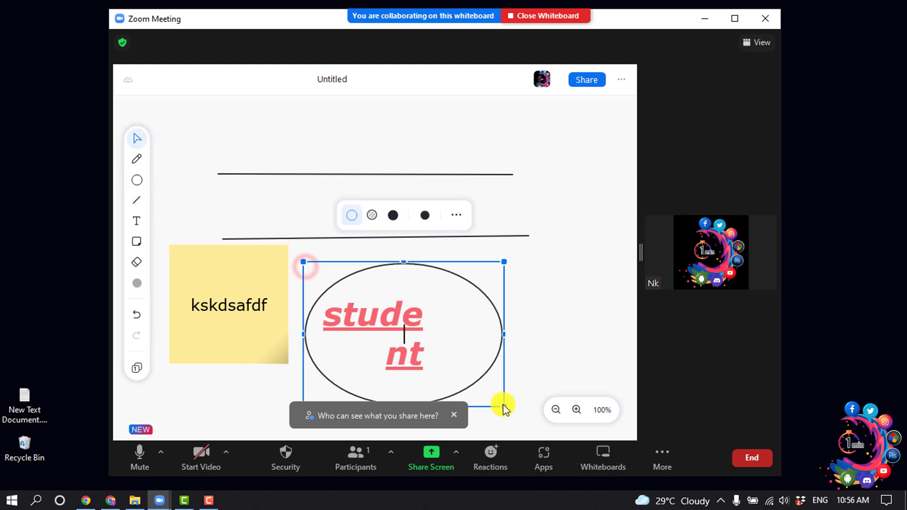
click(392, 216)
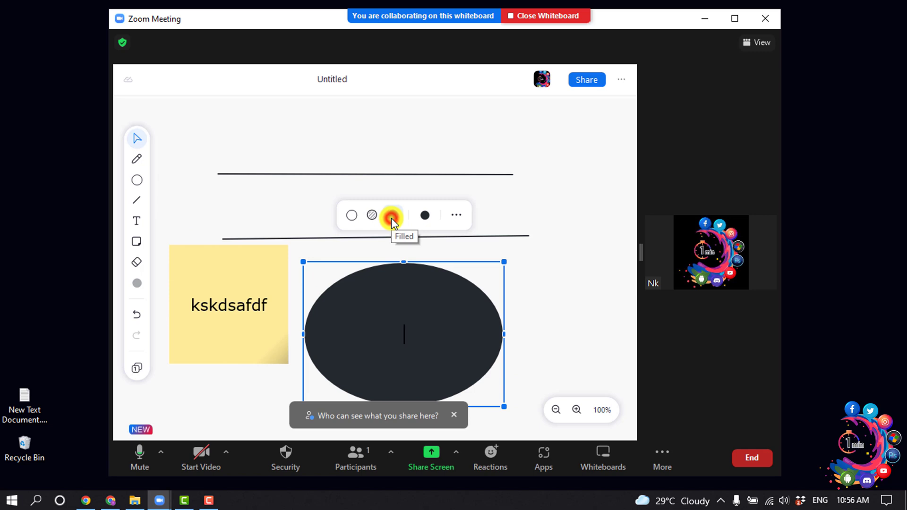
click(425, 216)
click(414, 179)
click(413, 157)
click(352, 215)
click(560, 259)
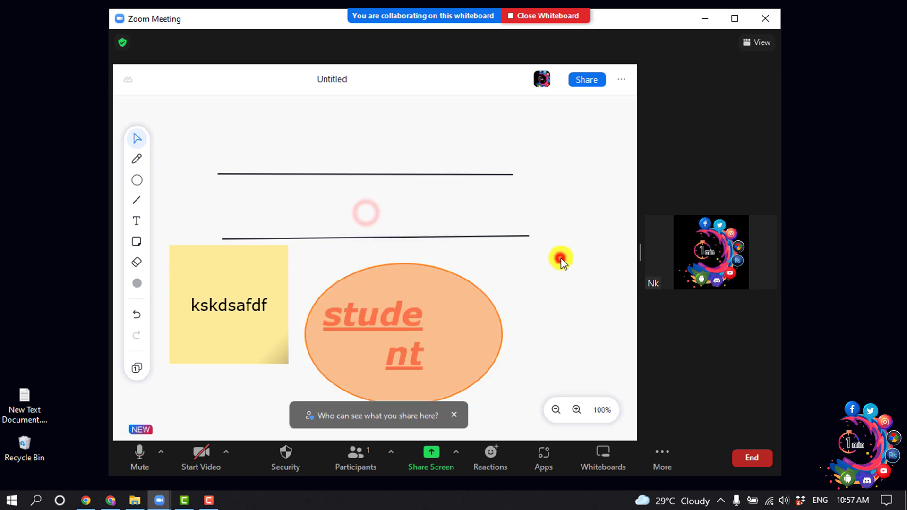
Move both lines, the ellipse and sticky note, and sketch a freehand curve across the lines
click(137, 140)
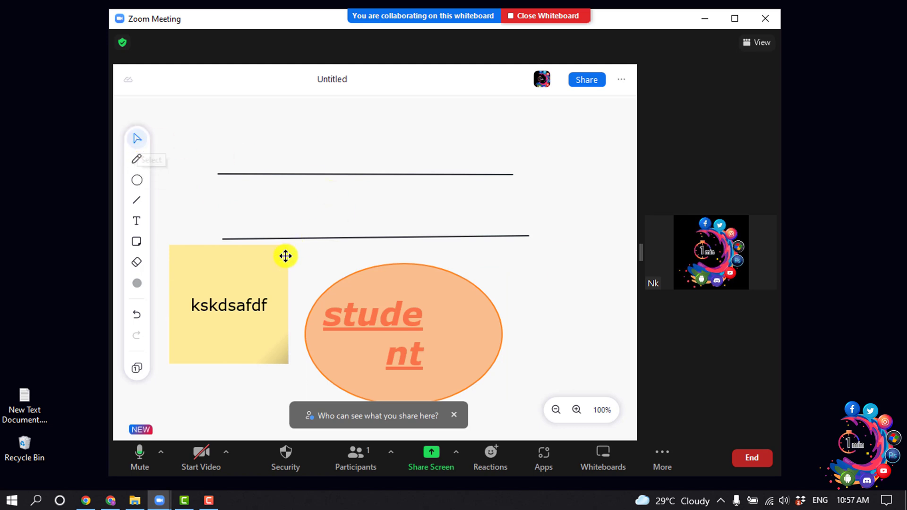
click(303, 238)
drag(304, 239, 303, 213)
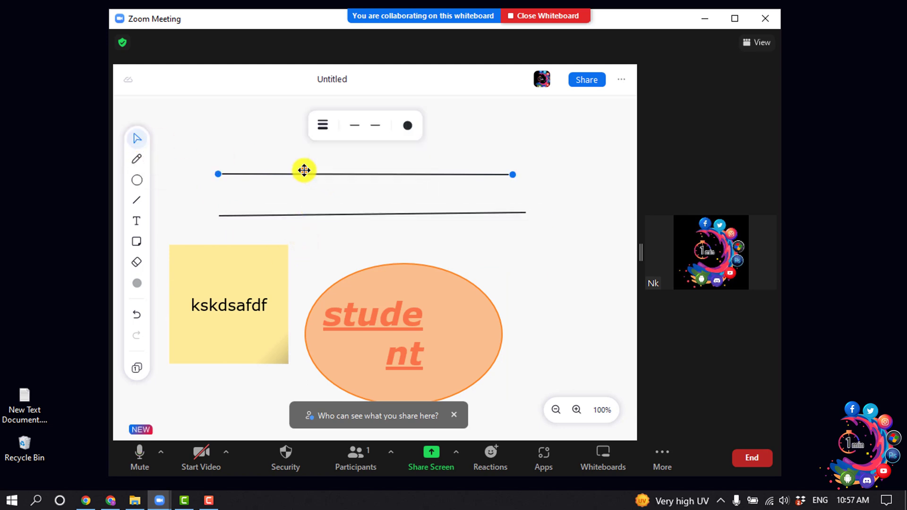
drag(302, 172, 317, 159)
drag(330, 320, 357, 294)
drag(243, 283, 260, 318)
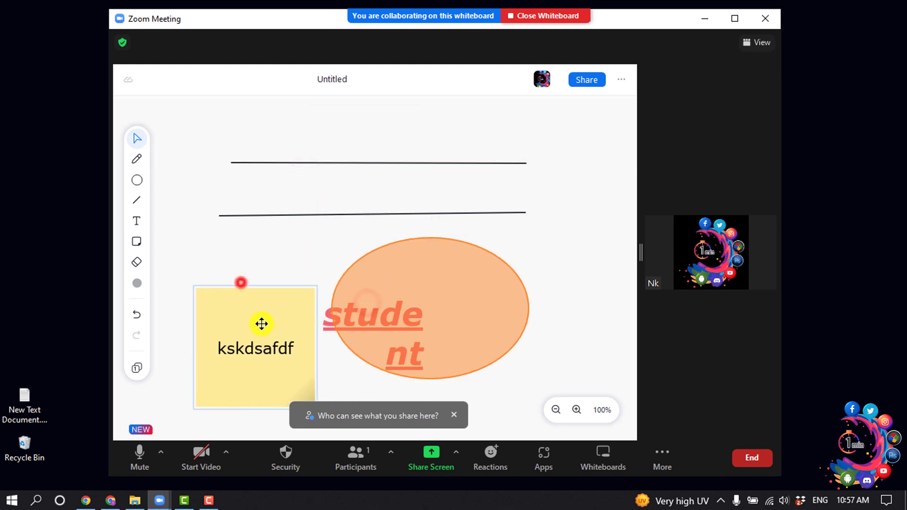
click(137, 159)
drag(259, 108, 548, 243)
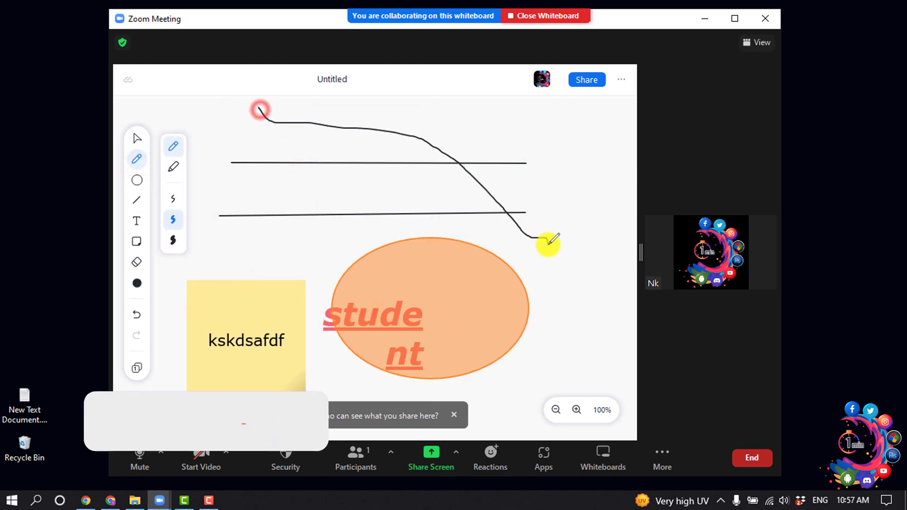
Clear the invitee email in the Share Whiteboard dialog and close it unshared
click(583, 83)
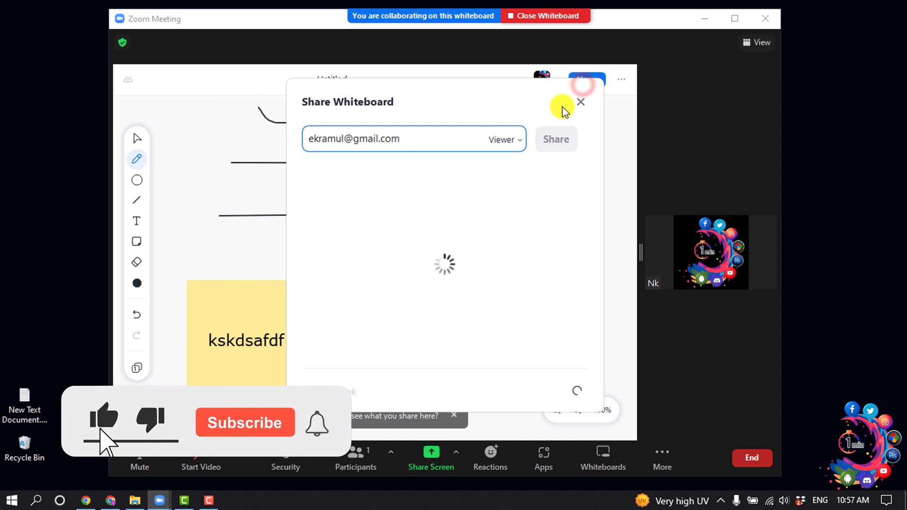
key(ctrl+a)
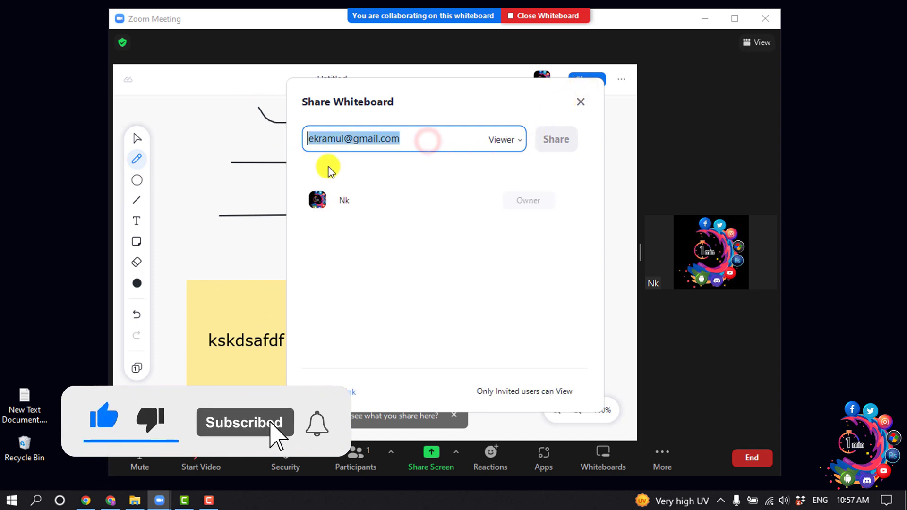
key(BackSpace)
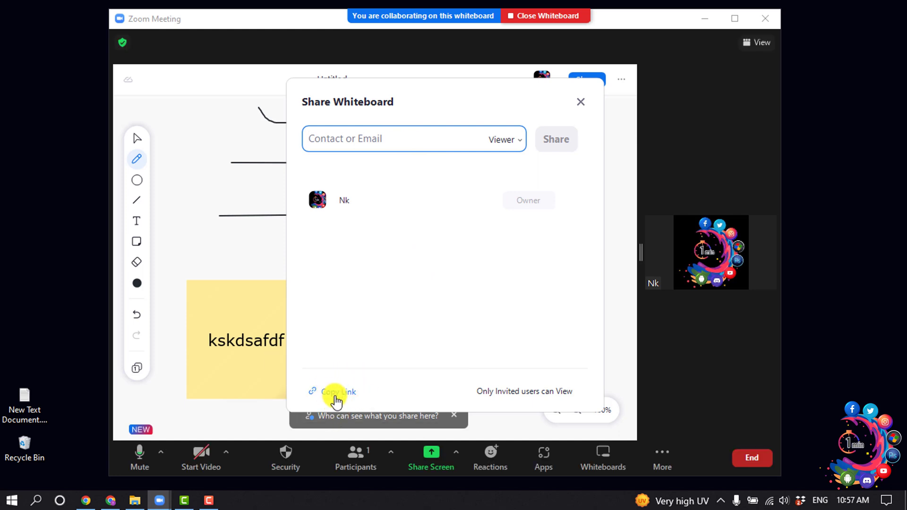
click(580, 101)
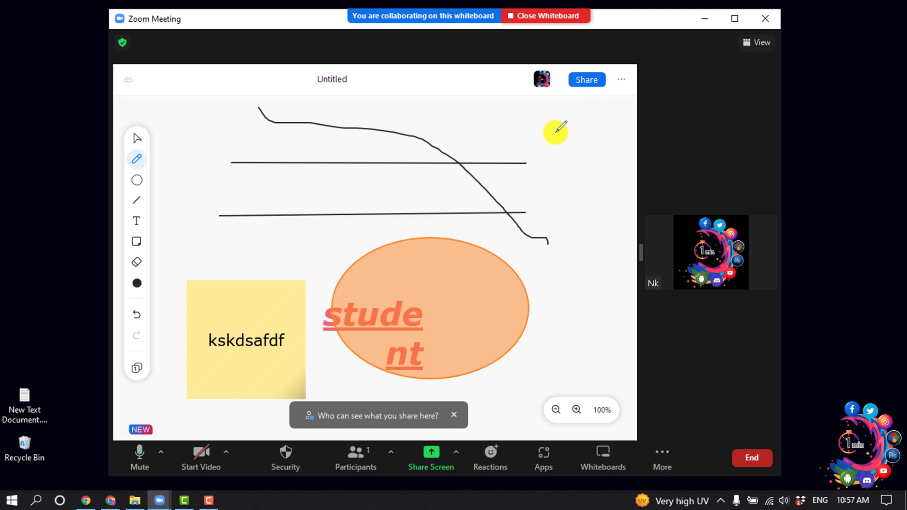
Close the whiteboard and reopen the middle Untitled board from the Whiteboards list
click(538, 14)
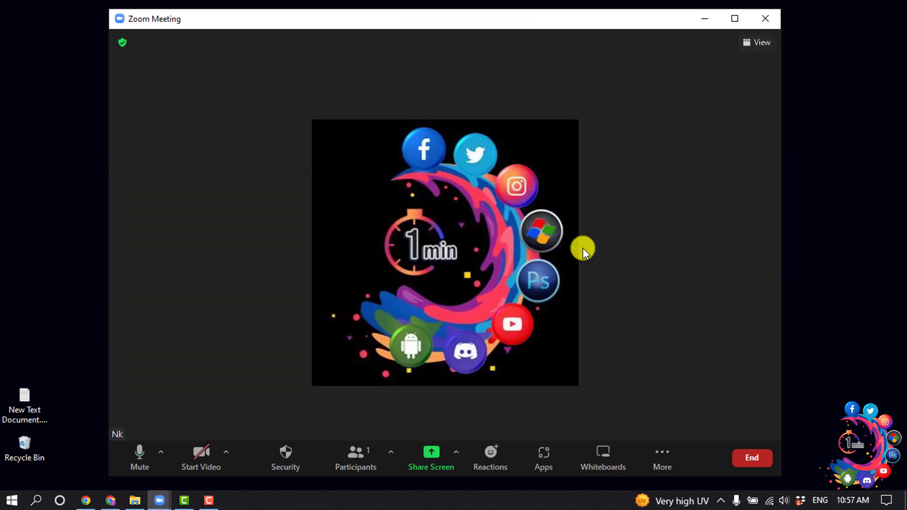
click(603, 459)
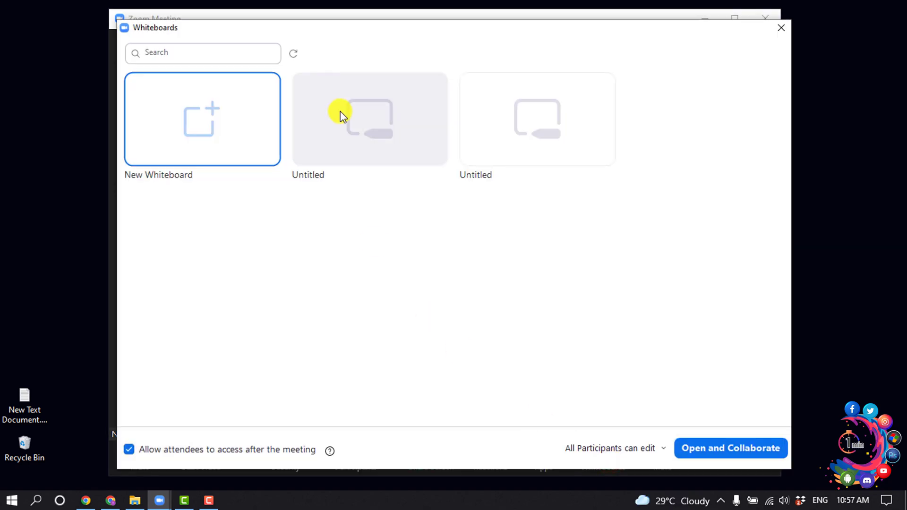
click(386, 139)
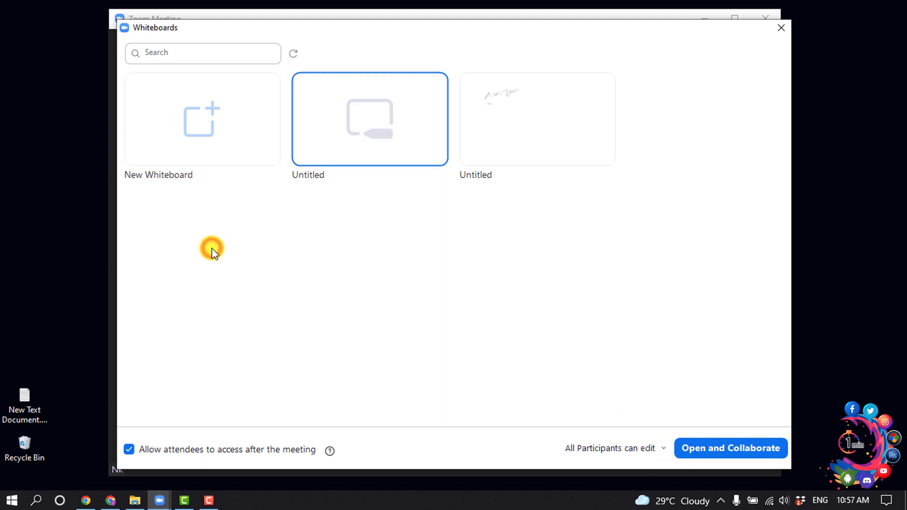
click(502, 138)
click(343, 121)
click(717, 444)
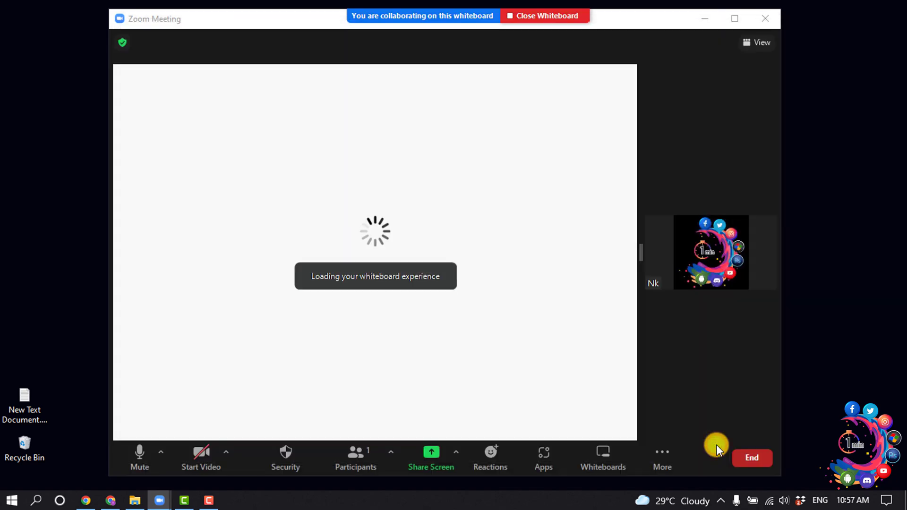